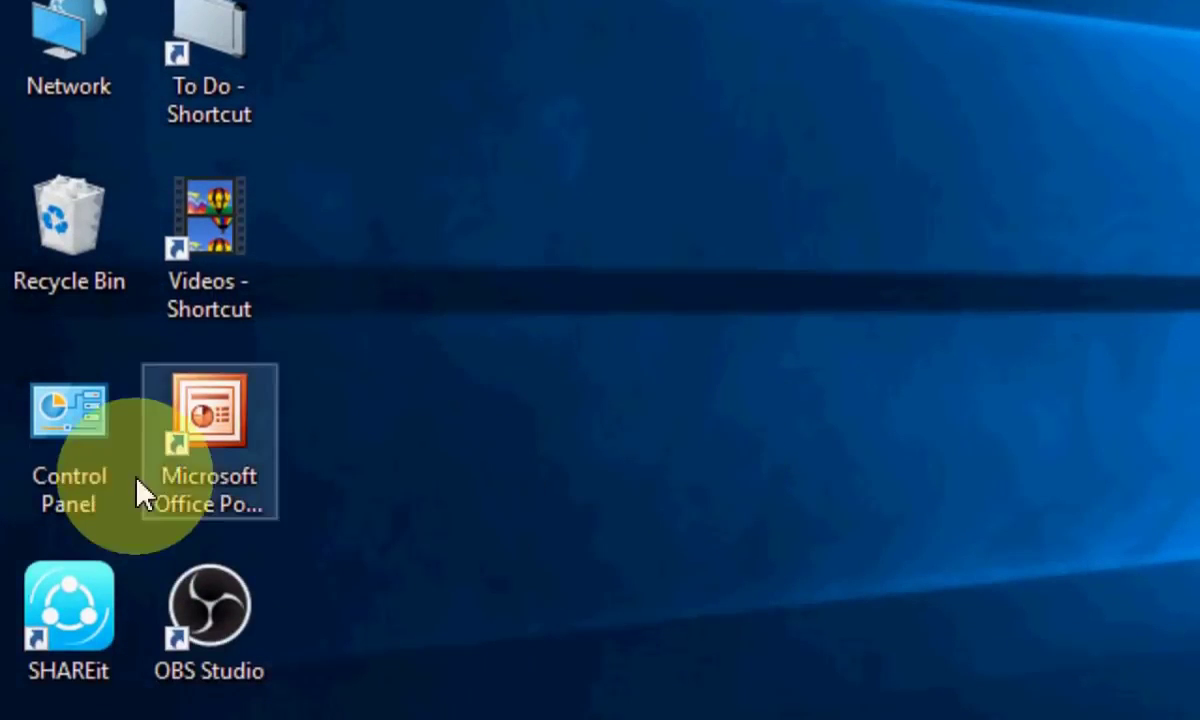
Open the Control Panel from its desktop icon.
double_click(58, 425)
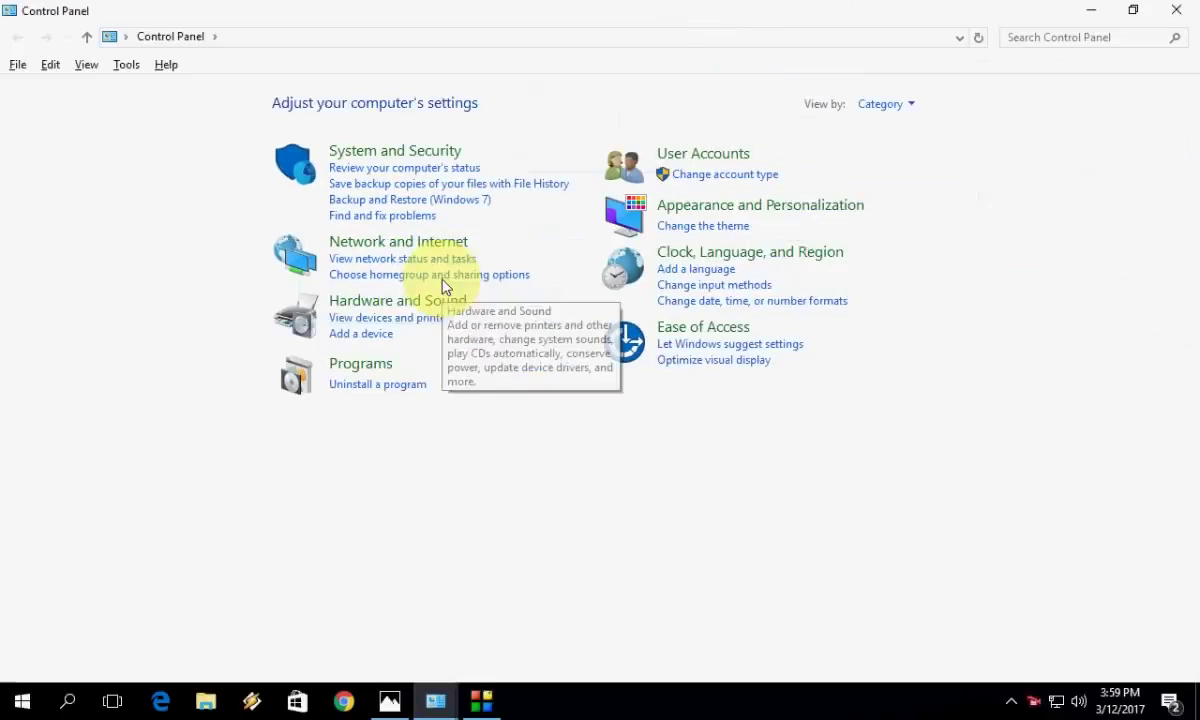
Go to Hardware and Sound > Devices and Printers to list the five installed printers.
click(425, 288)
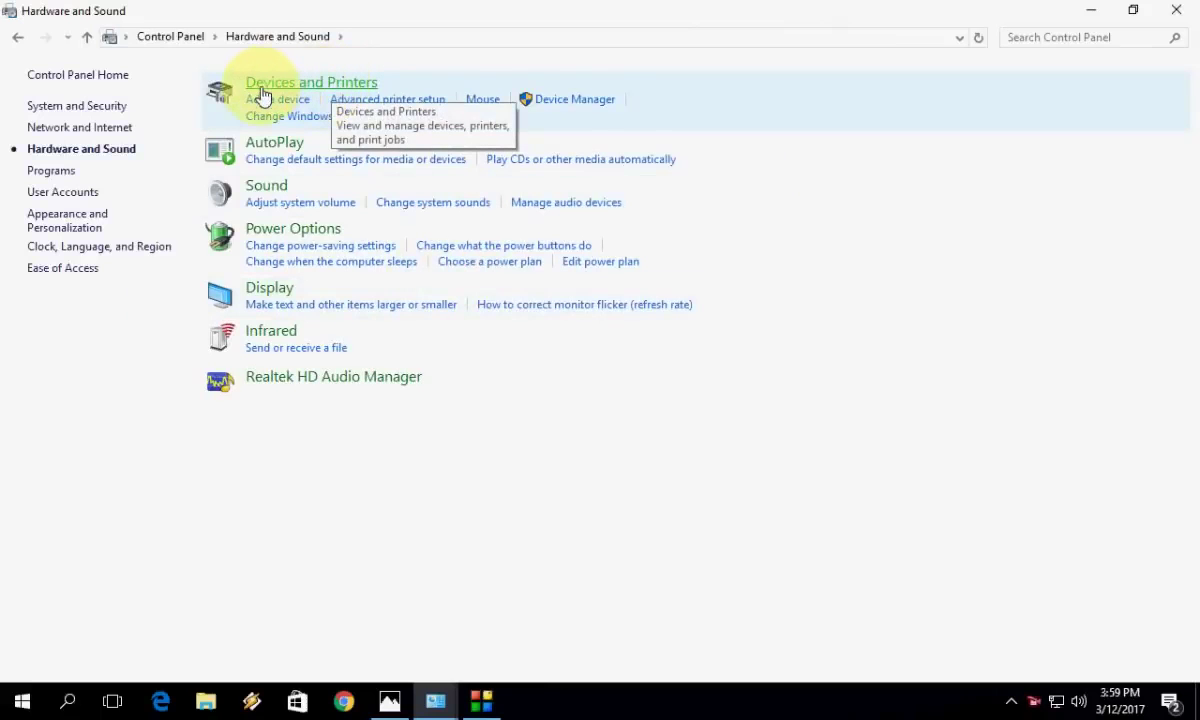
click(1176, 10)
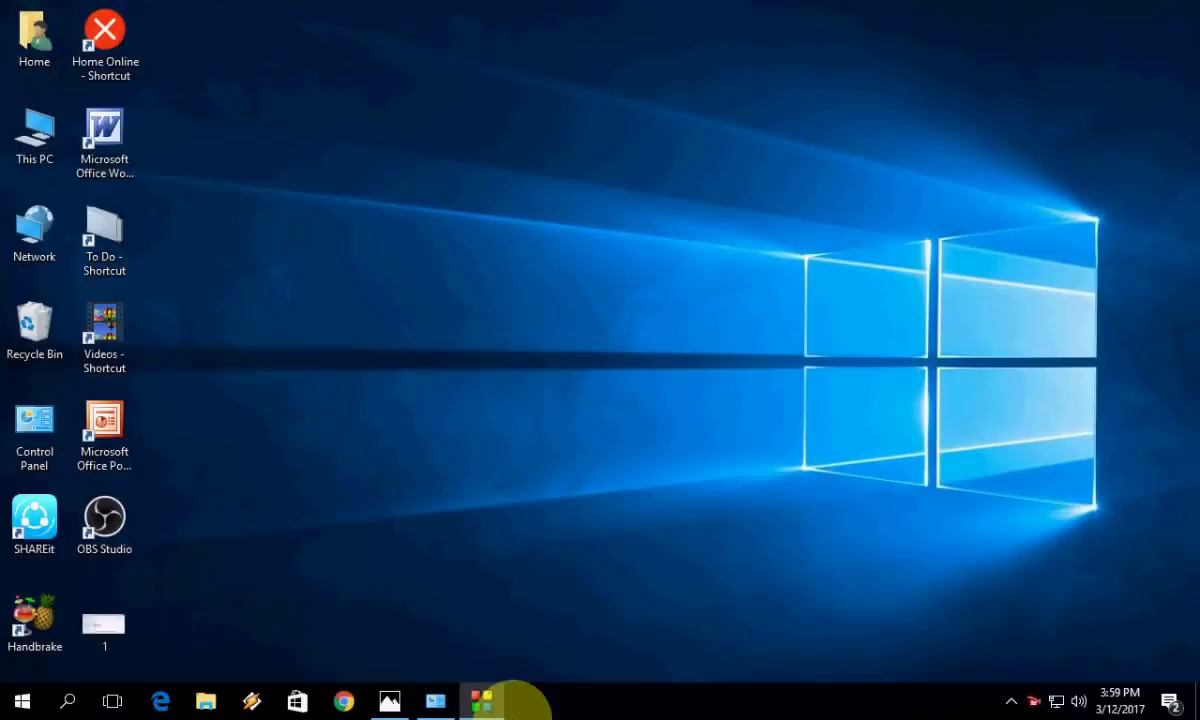
click(432, 700)
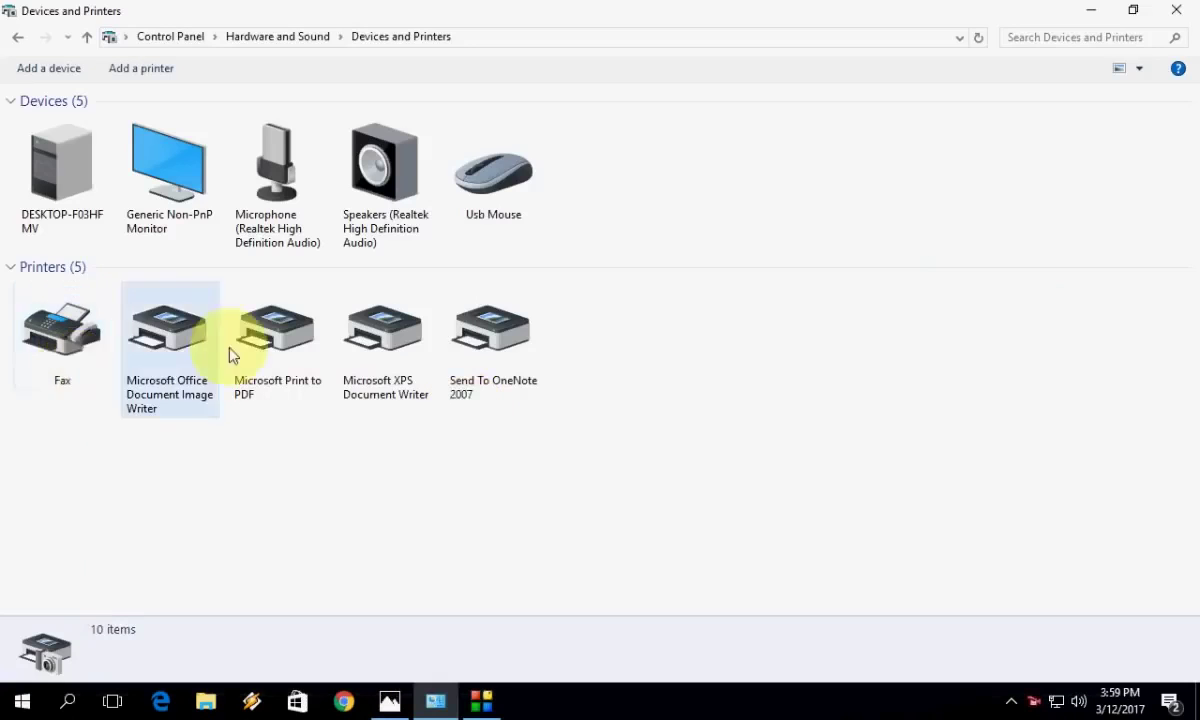
mouse_move(168, 345)
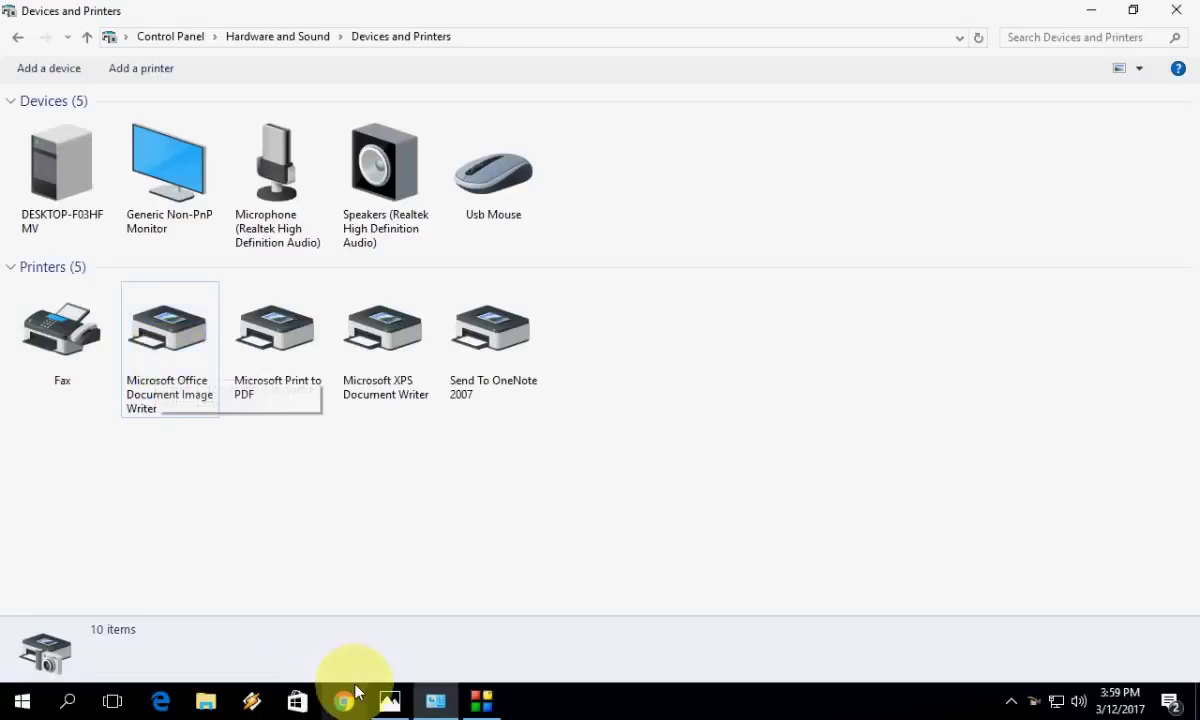
View the Photos screenshot of the print queue's cancel-all-documents option, then close Photos.
click(390, 700)
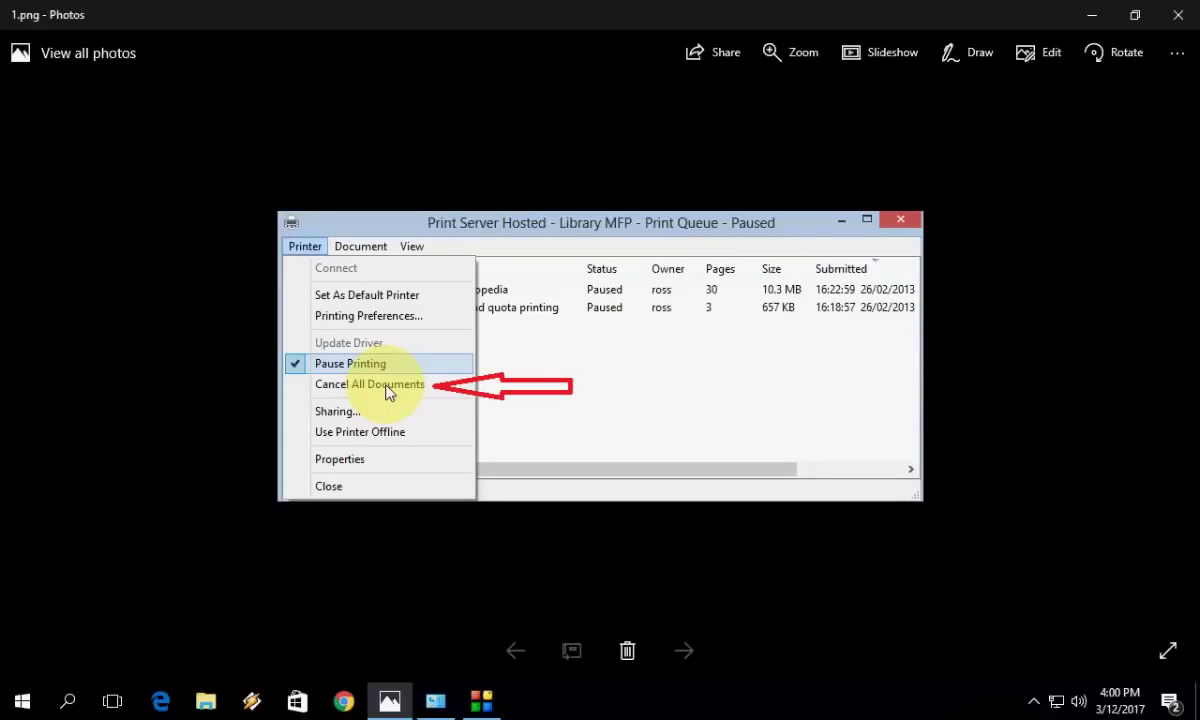
click(1176, 15)
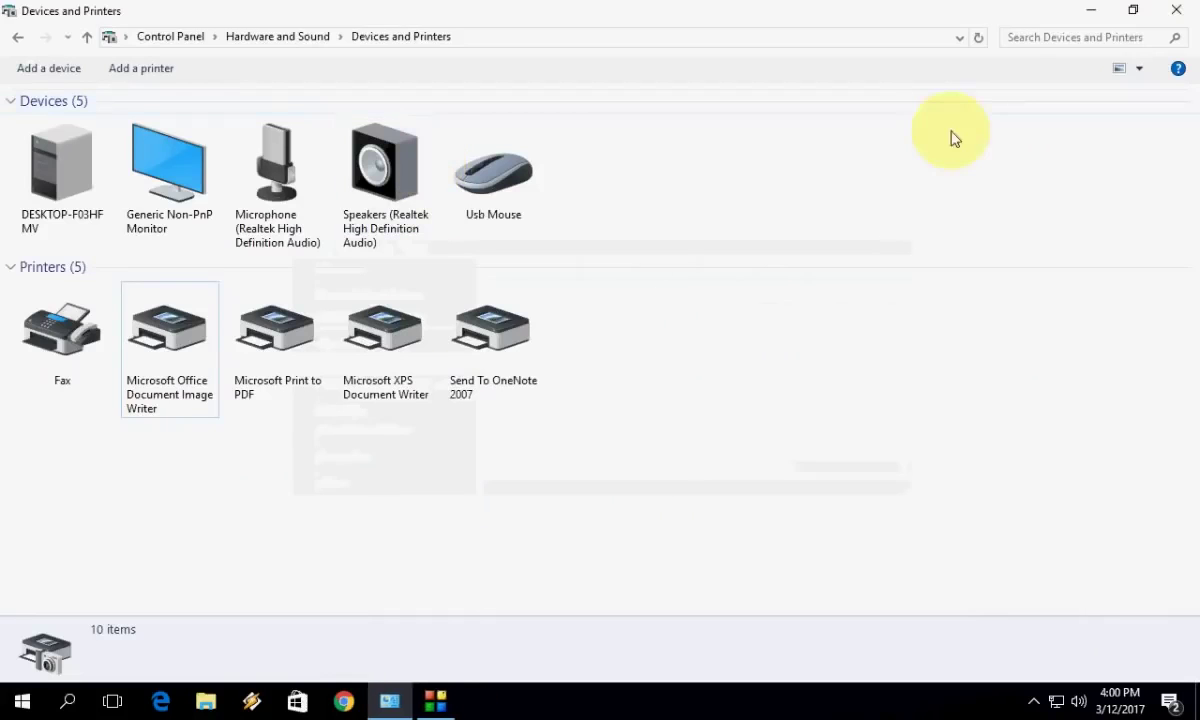
Close the Devices and Printers window and refresh the desktop.
click(1176, 10)
right_click(550, 95)
click(636, 150)
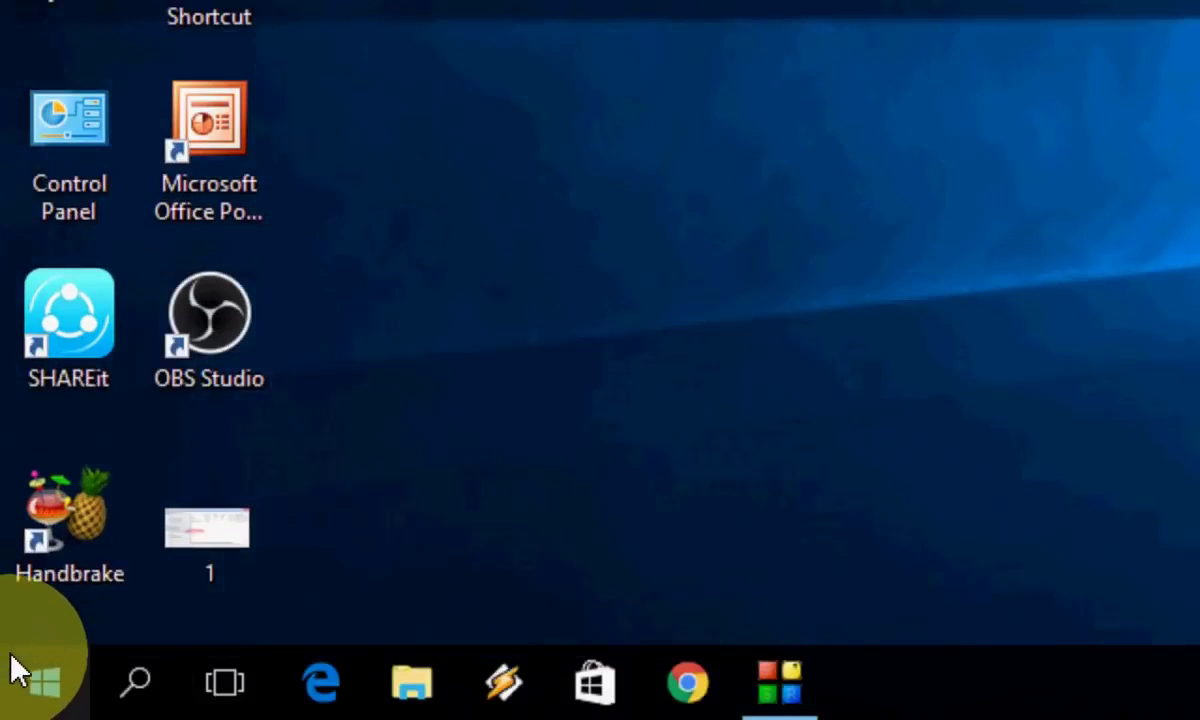
Run services.msc from the Run box to open the Services console.
key(super+r)
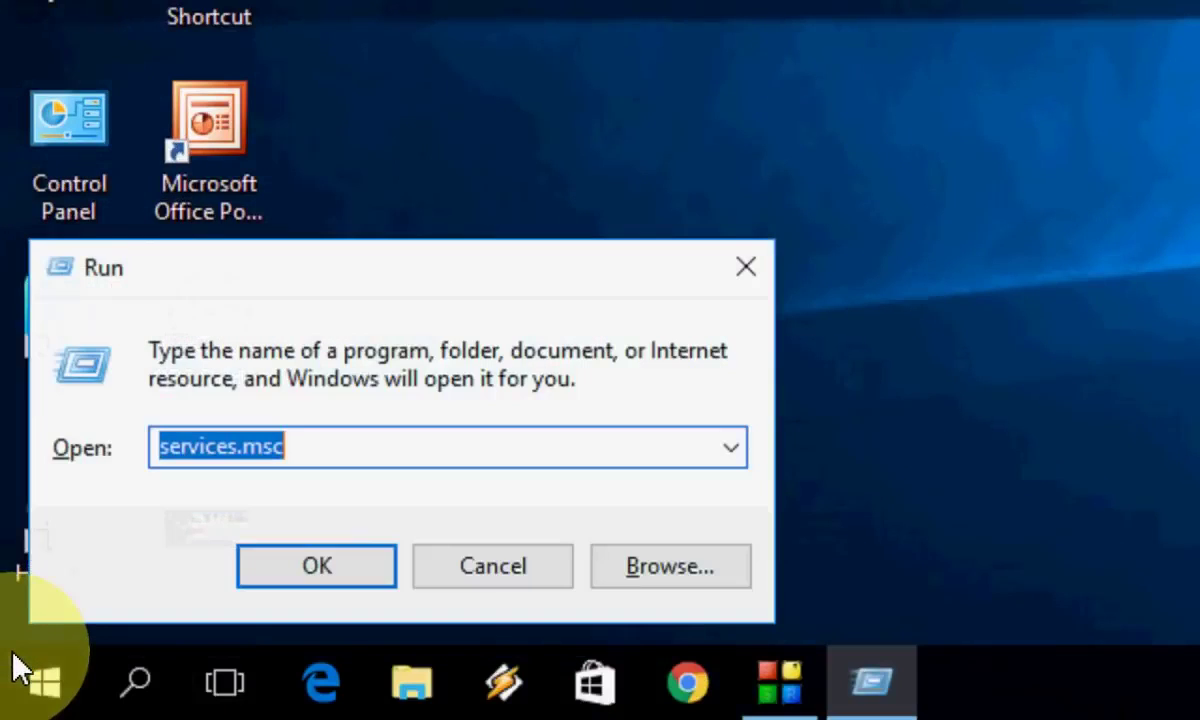
key(End)
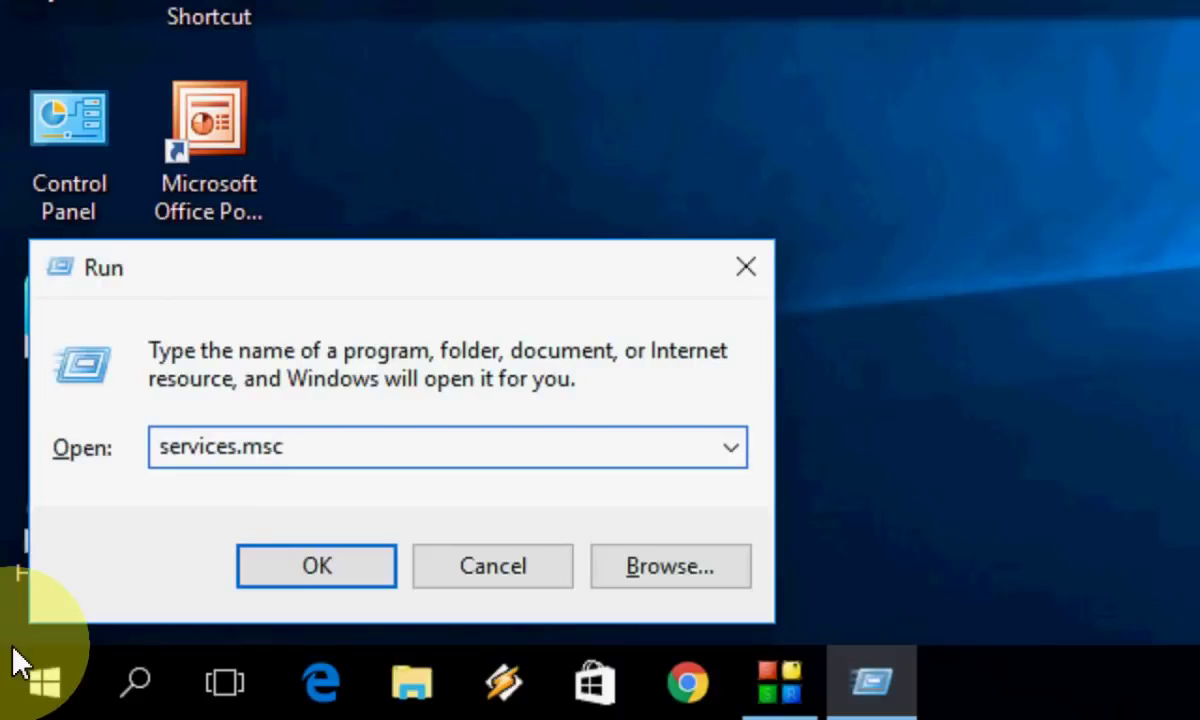
click(273, 583)
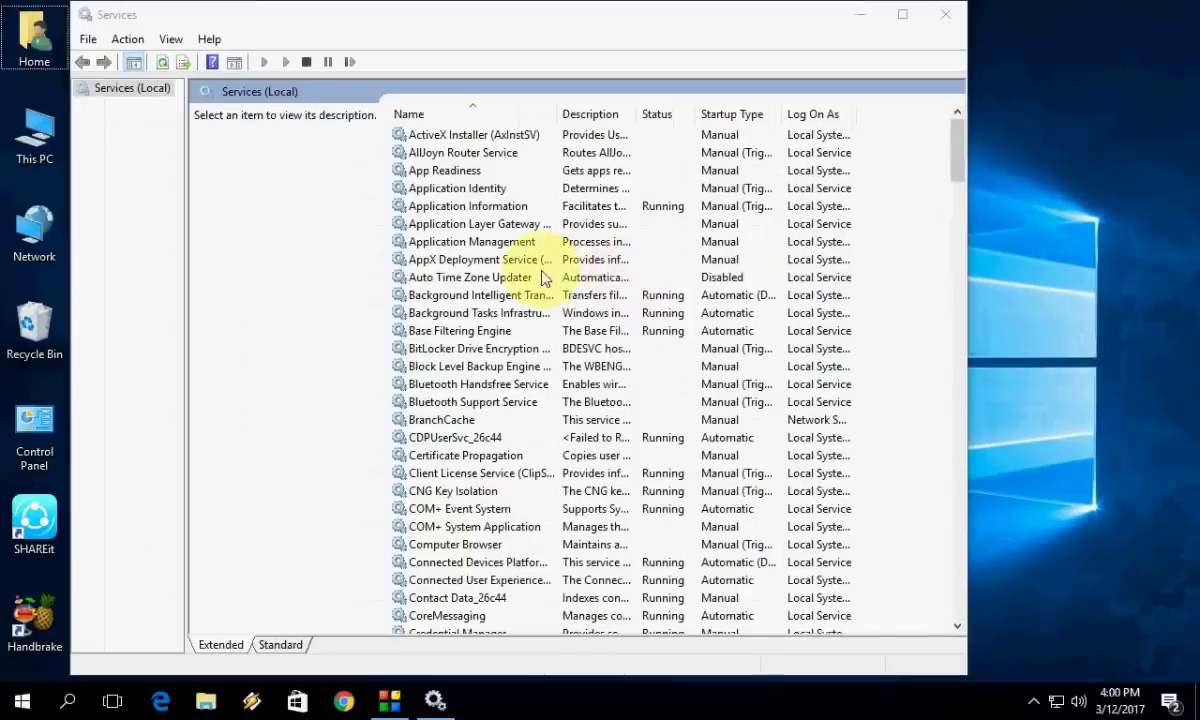
Find the Print Spooler service in the Services list and stop it.
click(540, 278)
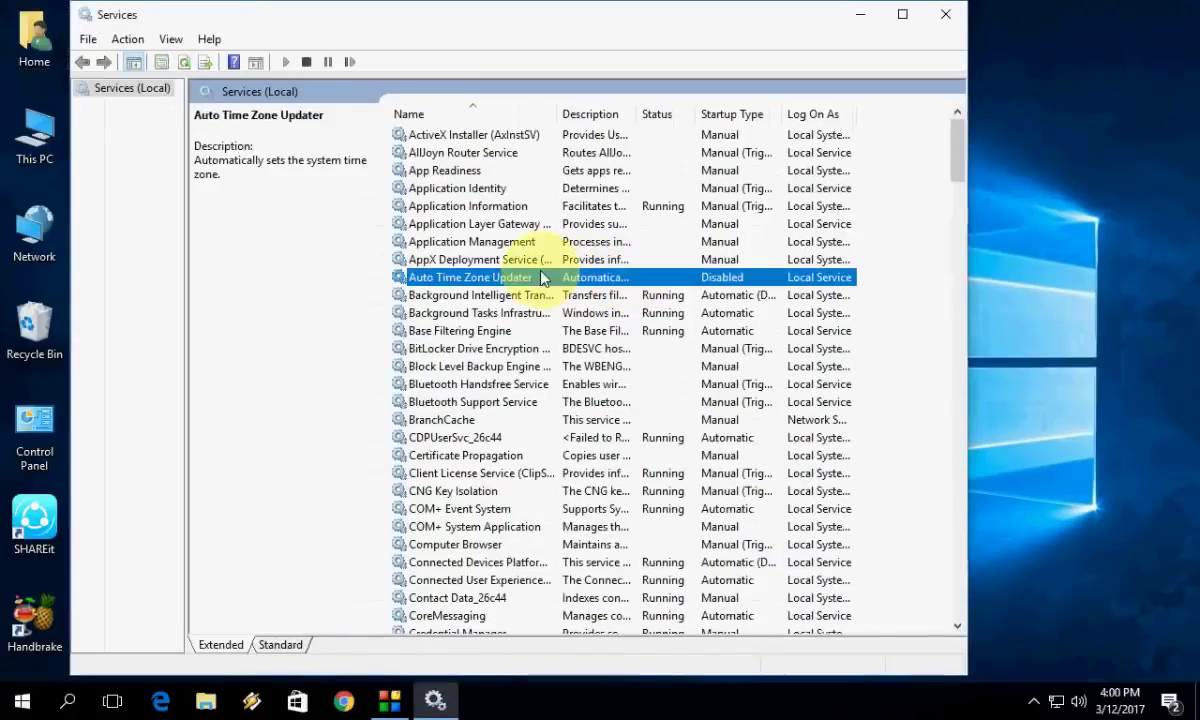
text(print)
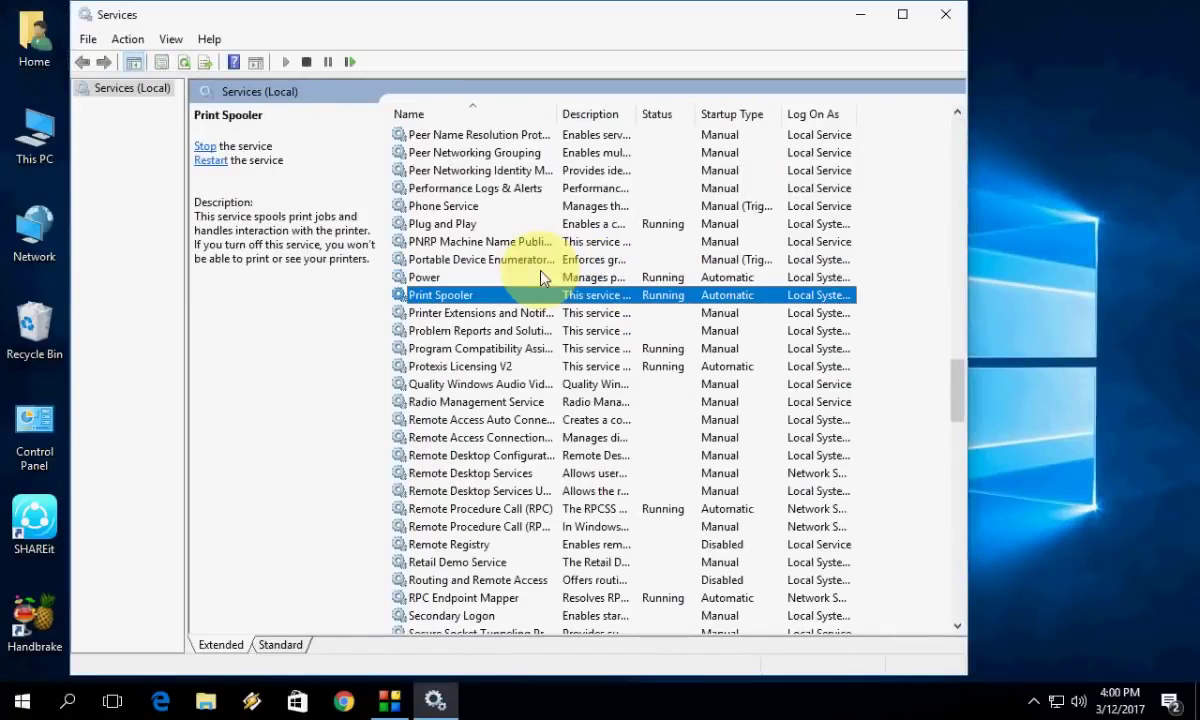
right_click(866, 300)
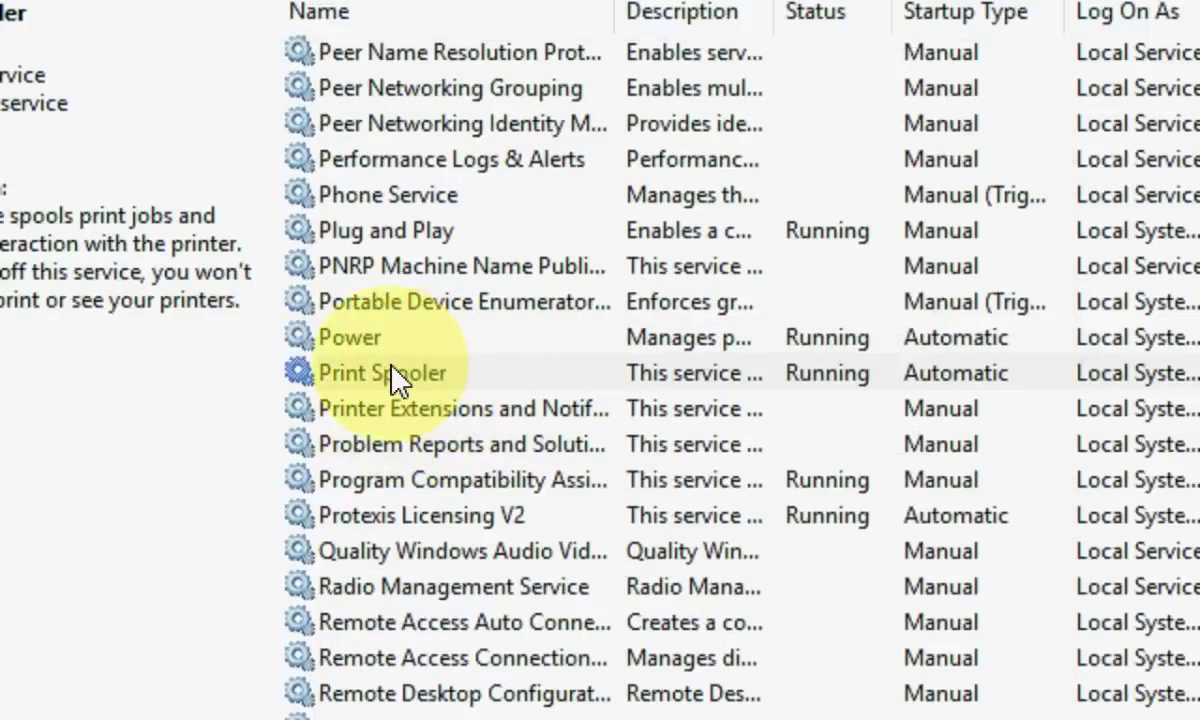
click(392, 384)
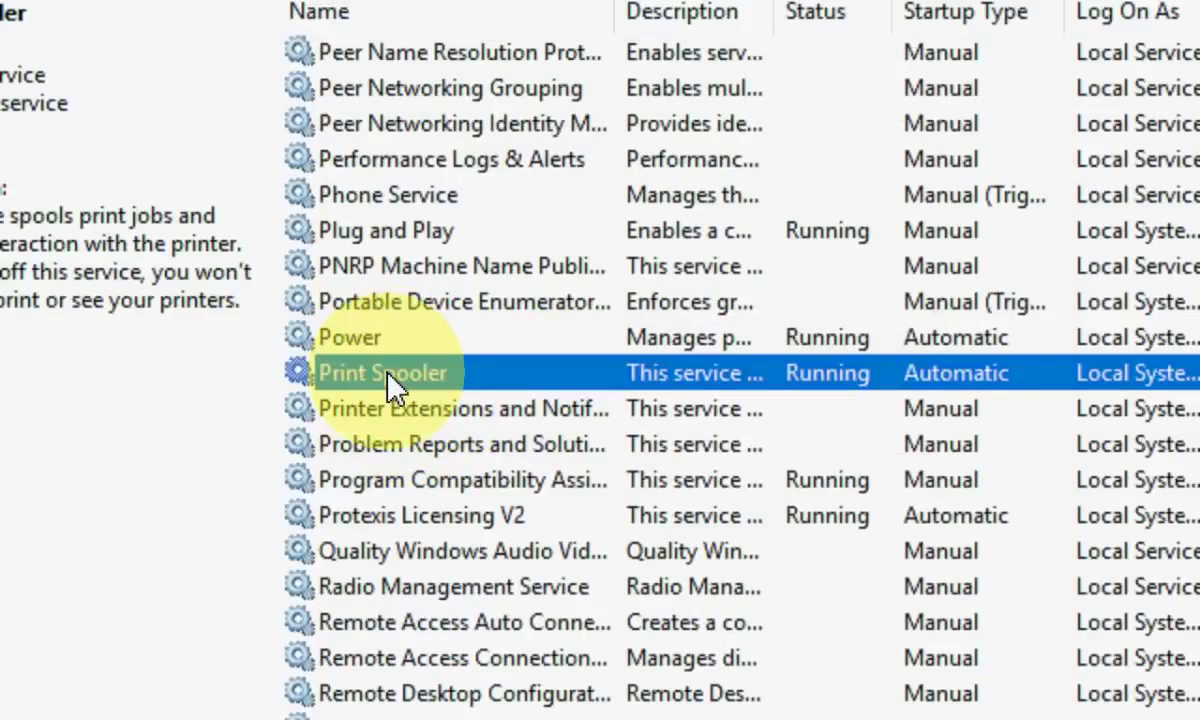
right_click(392, 384)
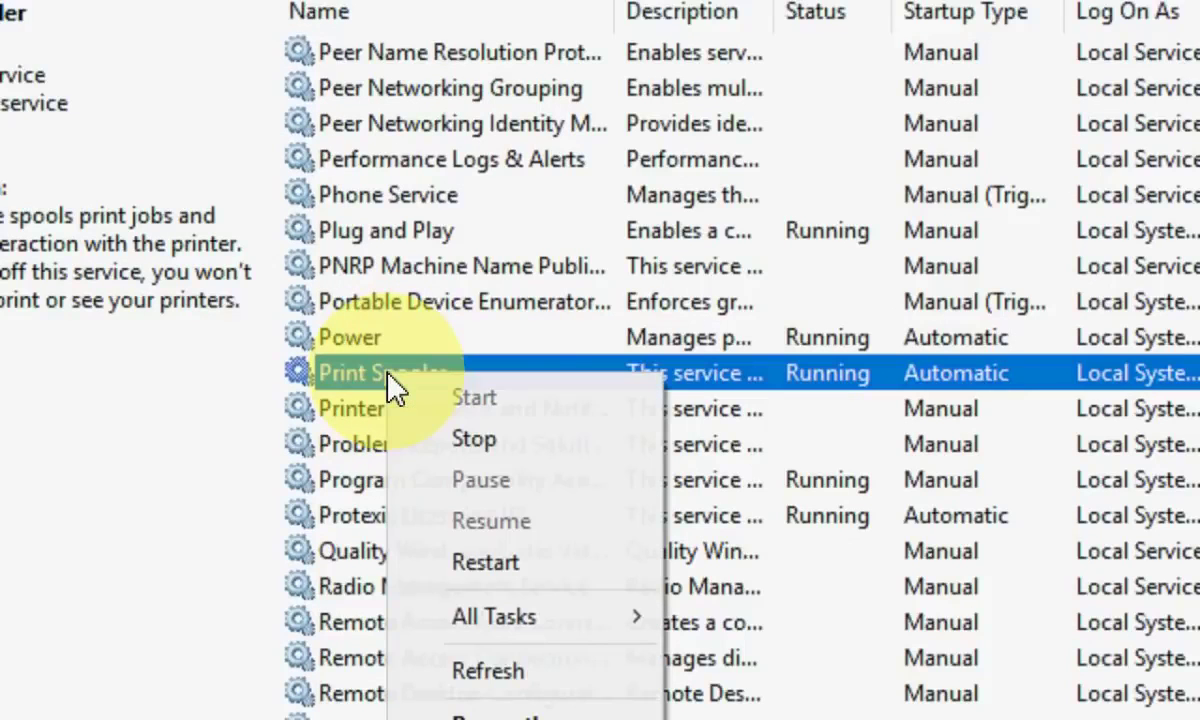
click(548, 440)
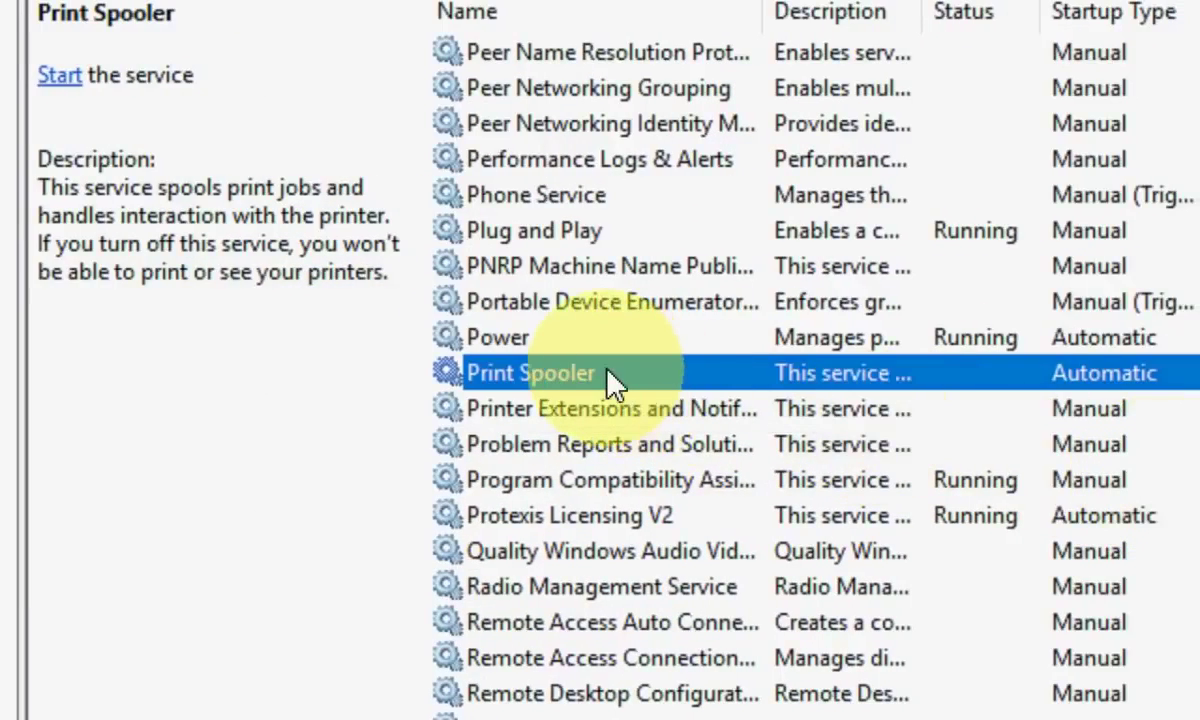
Start Print Spooler again and close the Services console.
right_click(606, 378)
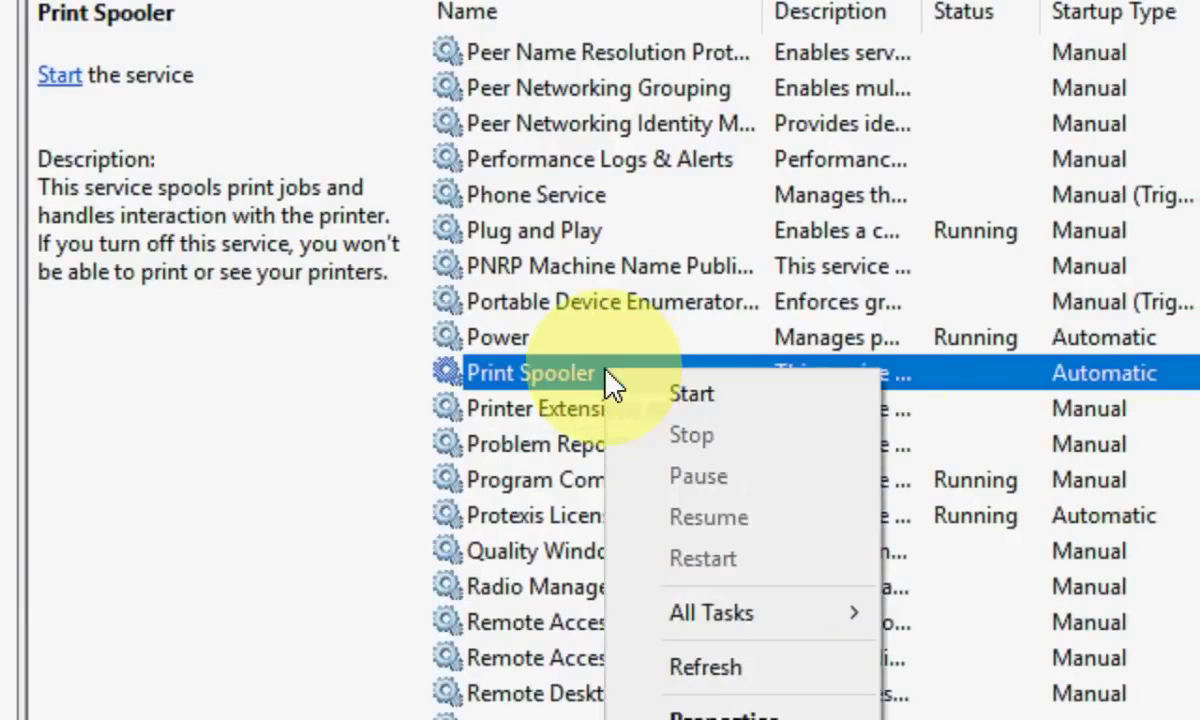
click(734, 402)
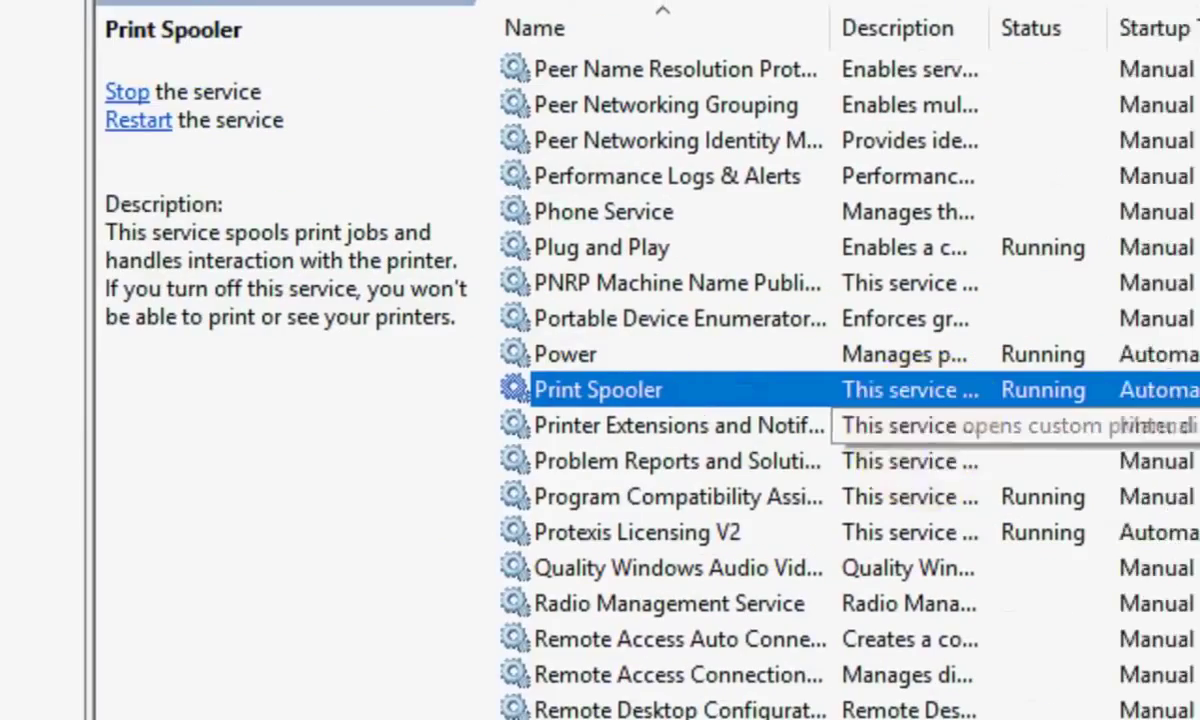
click(997, 280)
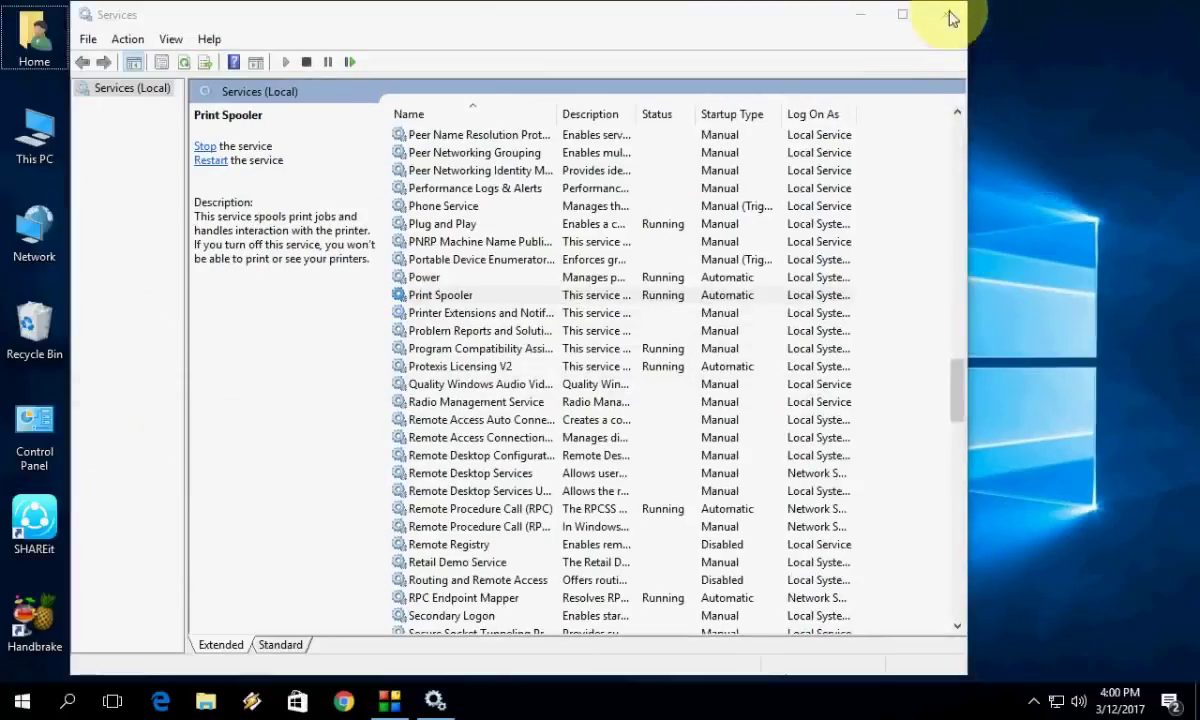
click(950, 16)
right_click(612, 173)
Refresh the desktop so its icons reappear.
click(660, 225)
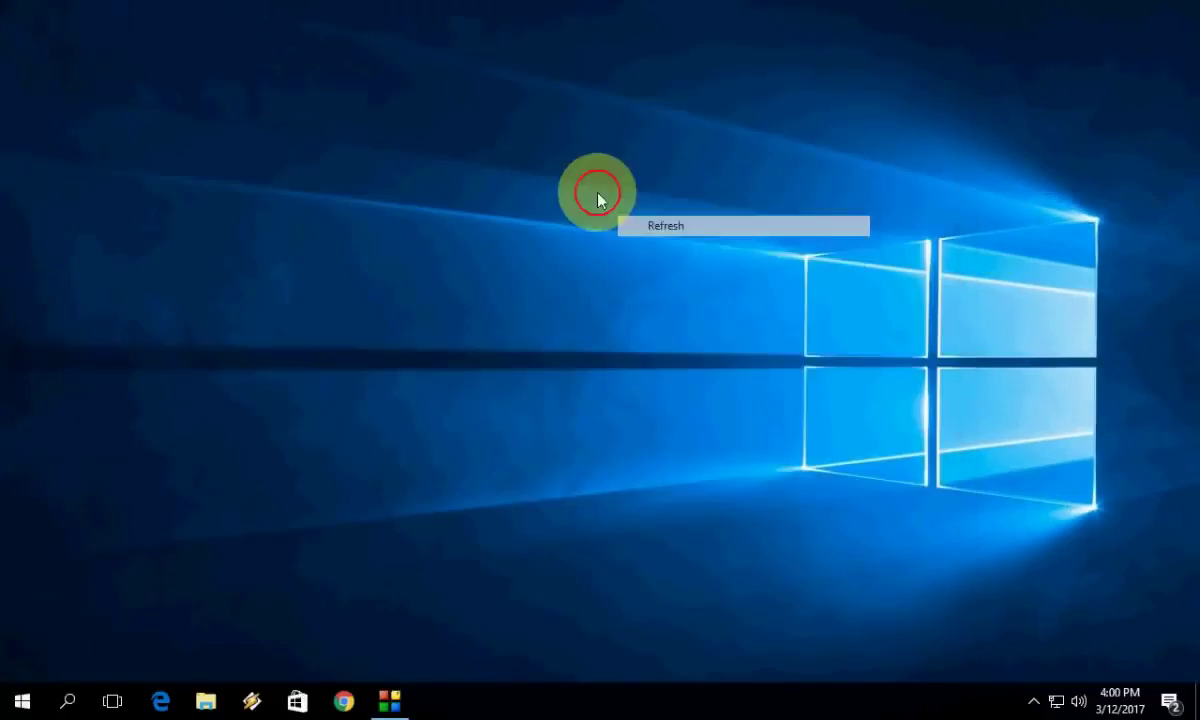
right_click(597, 196)
click(643, 236)
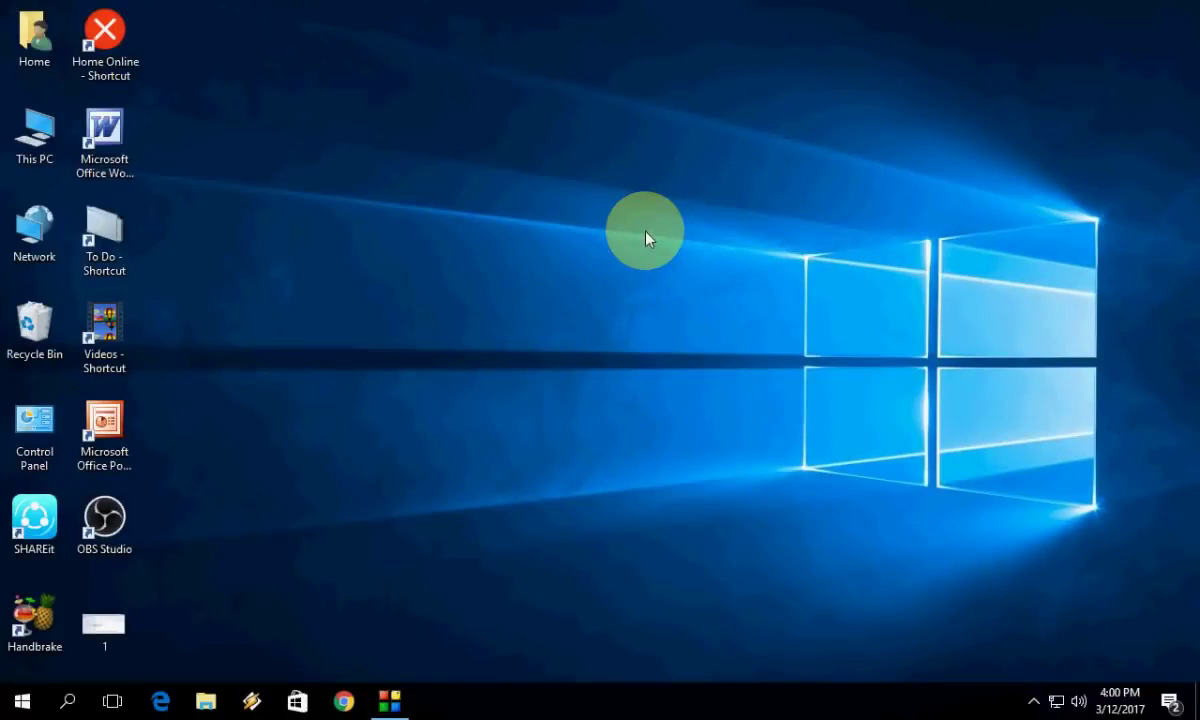
Open File Explorer at C:\WINDOWS\system32\spool\PRINTERS.
key(super+e)
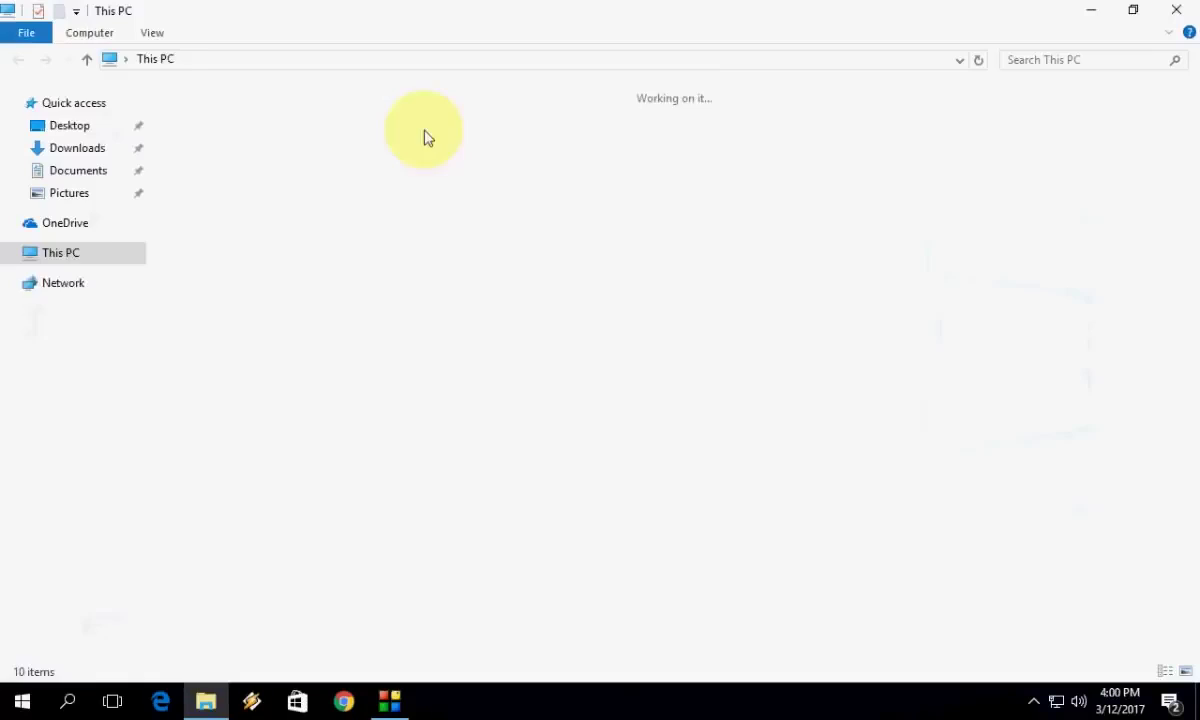
click(270, 58)
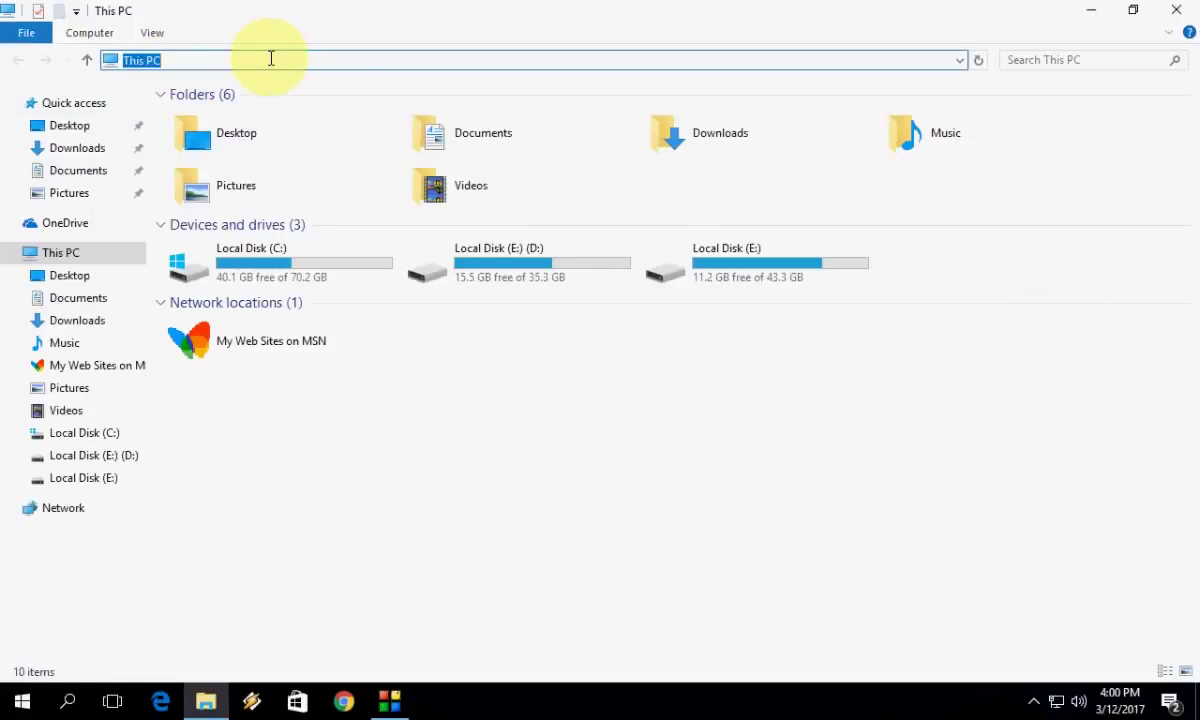
right_click(163, 63)
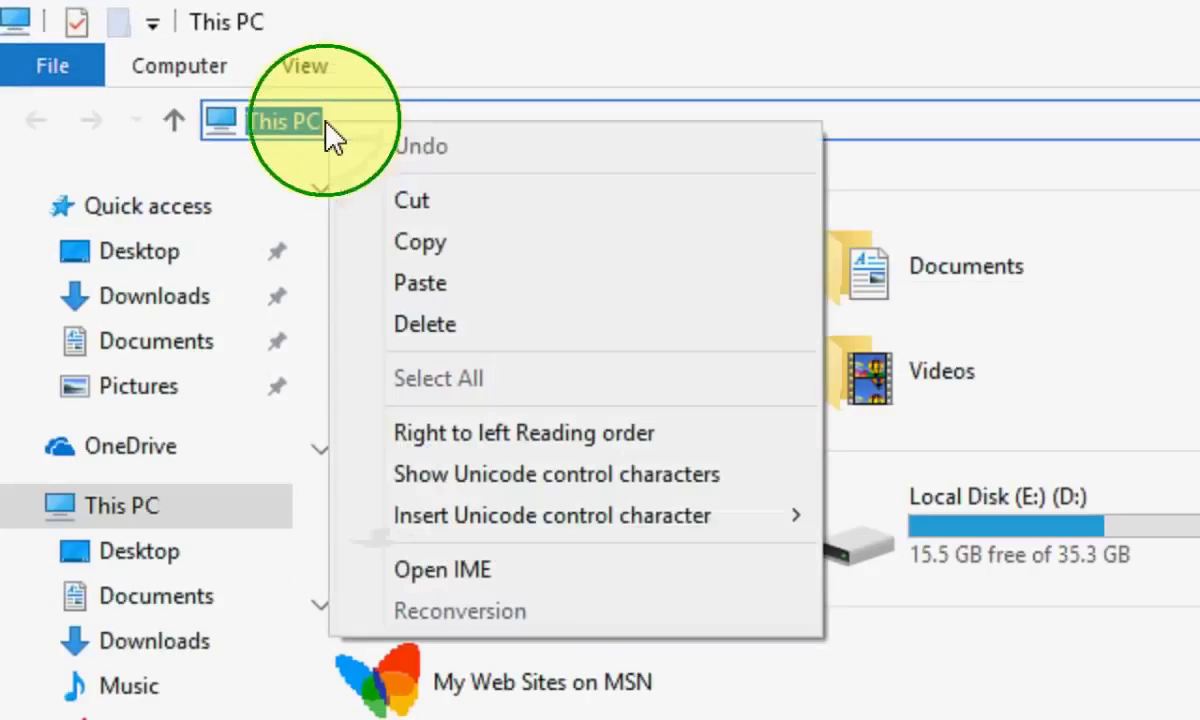
click(540, 285)
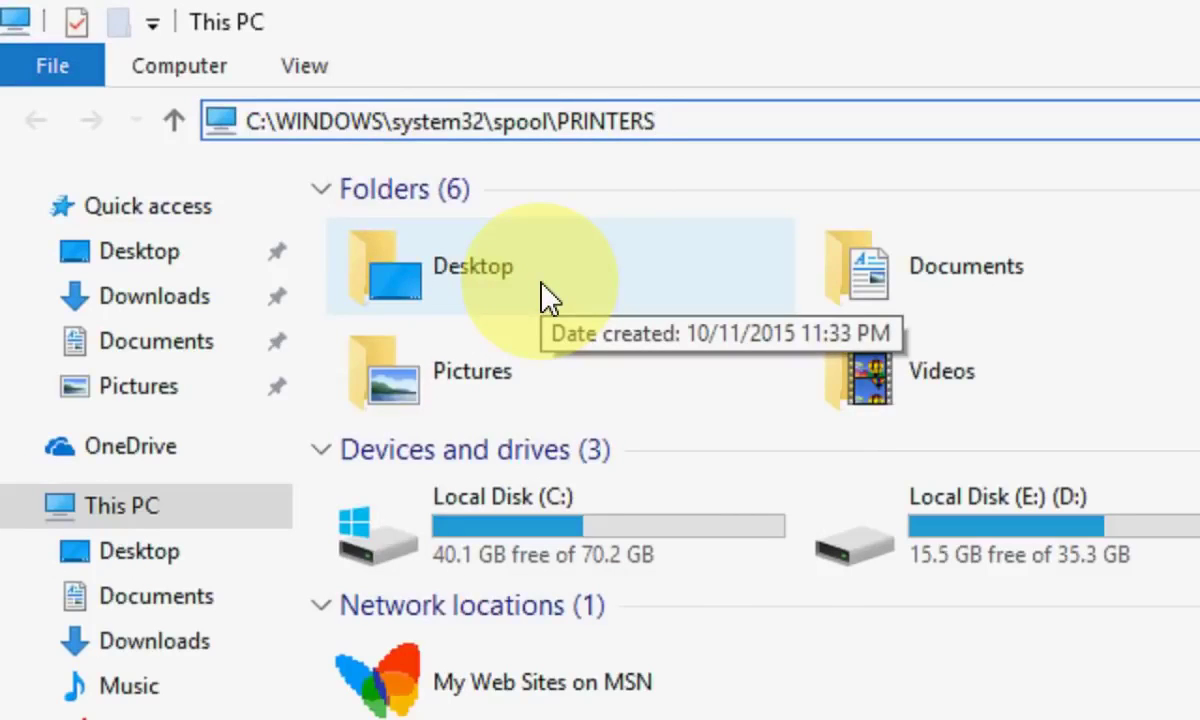
key(Return)
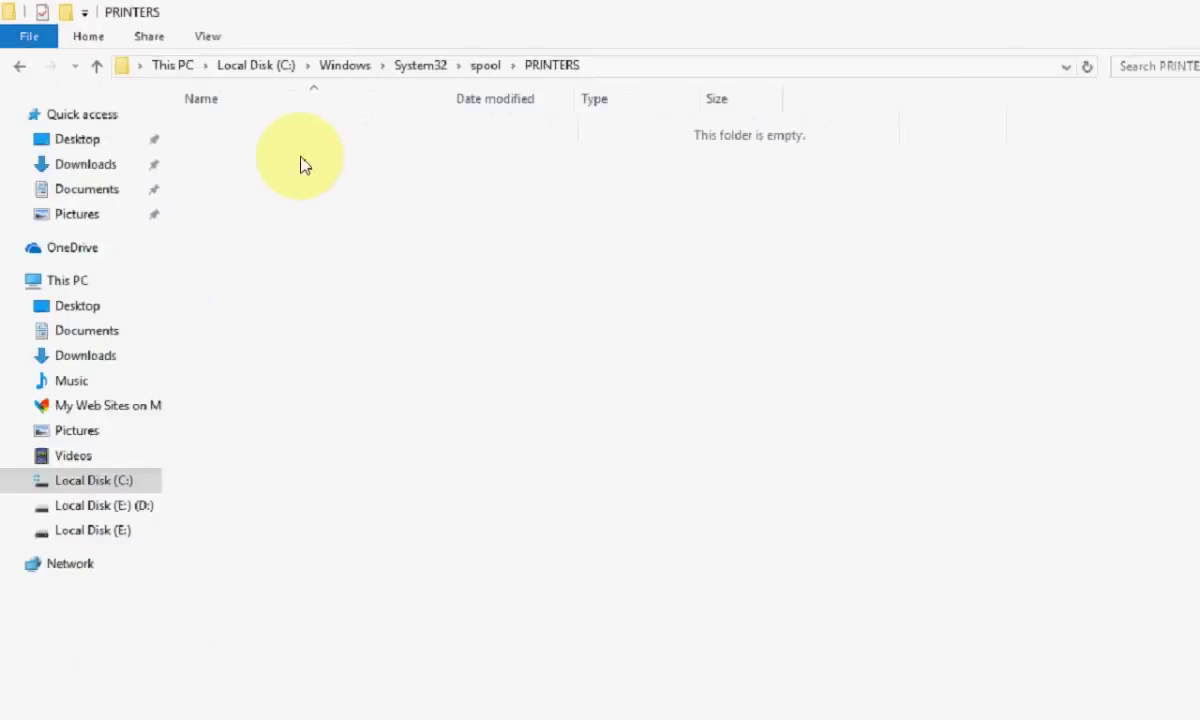
key(alt)
click(575, 300)
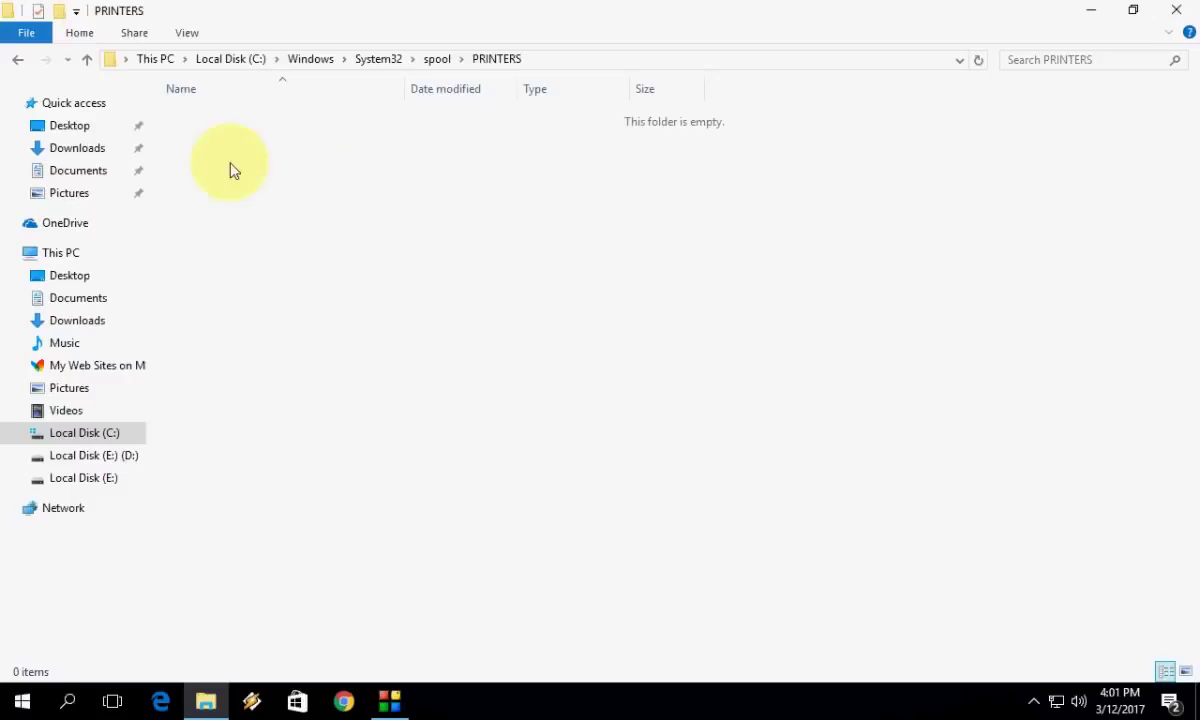
Select any spooled files in the PRINTERS folder, confirm it is empty, and close it.
mouse_move(172, 108)
mouse_down()
mouse_move(721, 440)
mouse_move(620, 365)
mouse_up()
right_click(398, 240)
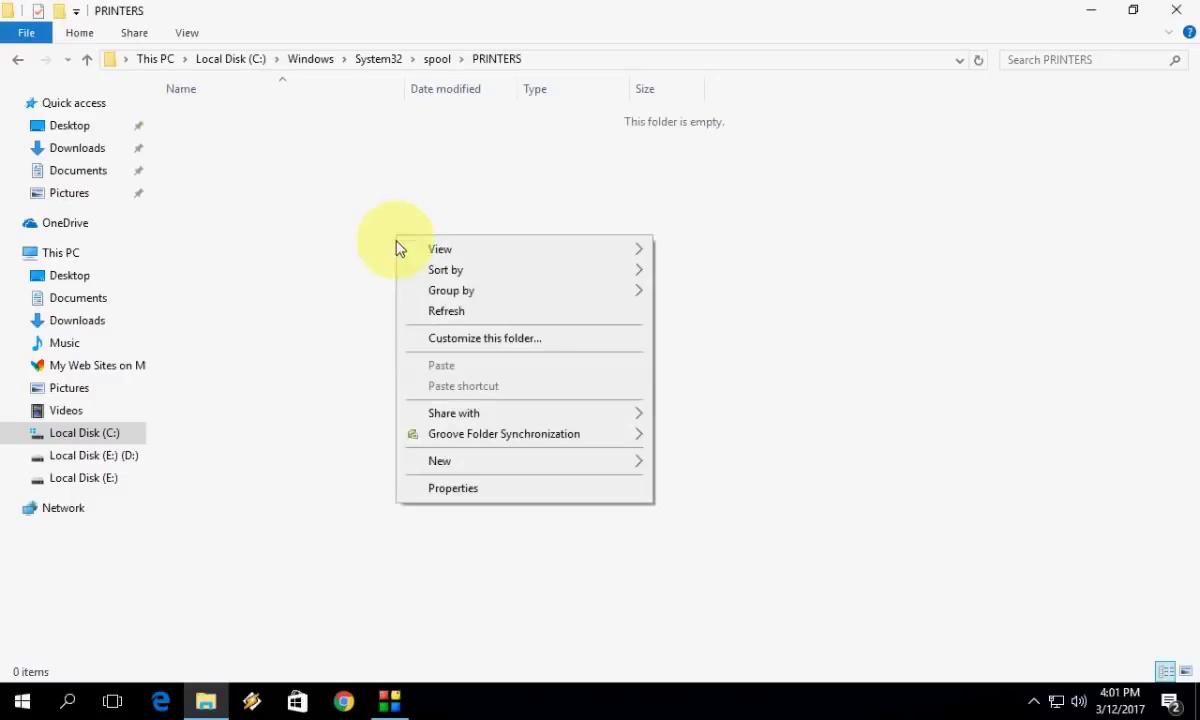
right_click(287, 159)
click(662, 255)
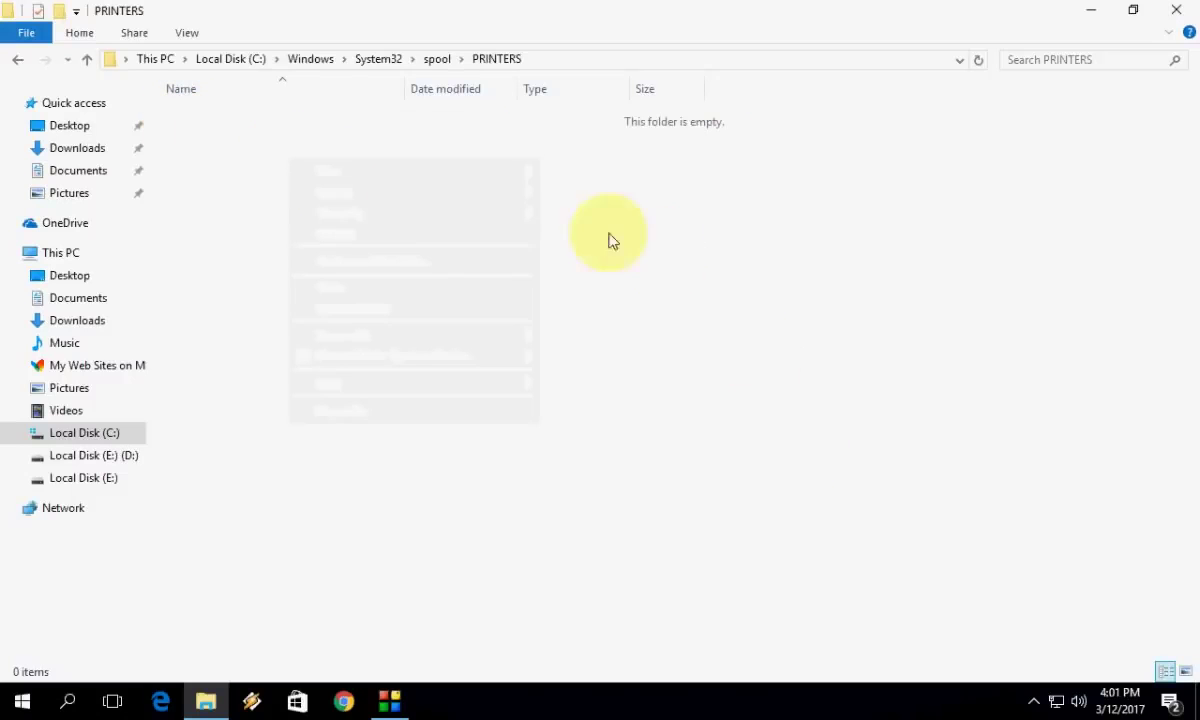
mouse_move(186, 112)
mouse_down()
mouse_move(560, 325)
mouse_move(999, 528)
mouse_up()
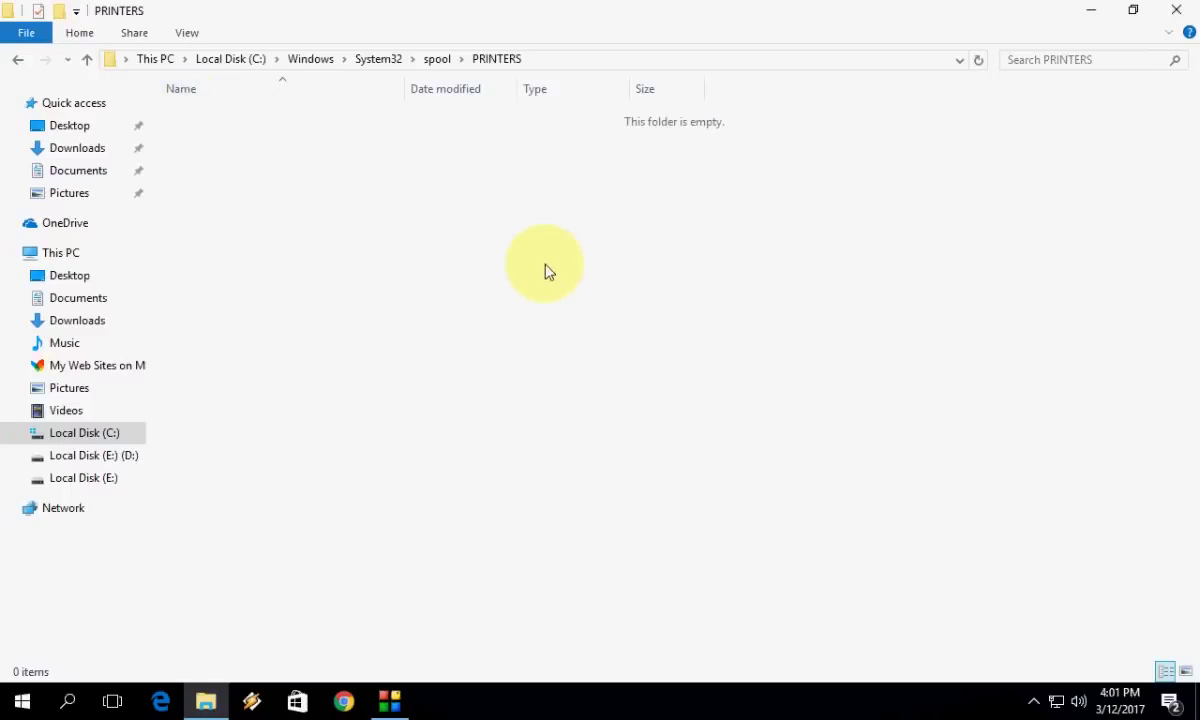
click(1176, 10)
click(487, 211)
Refresh the desktop twice.
right_click(487, 212)
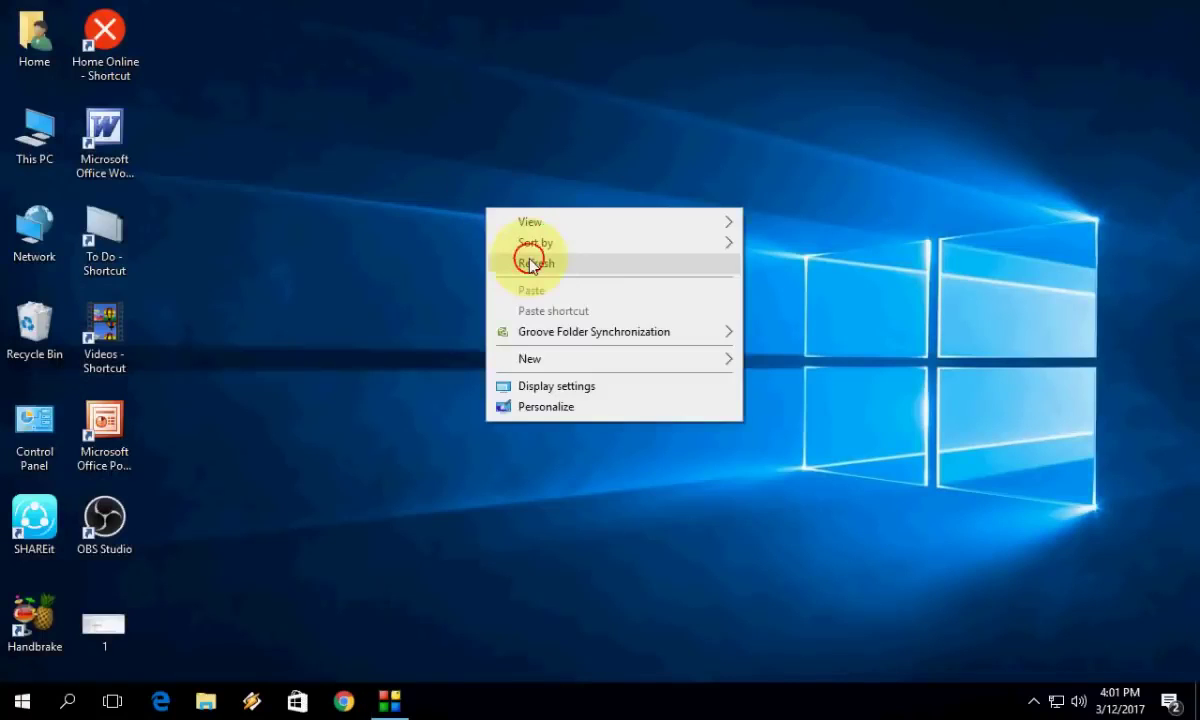
click(527, 260)
right_click(252, 152)
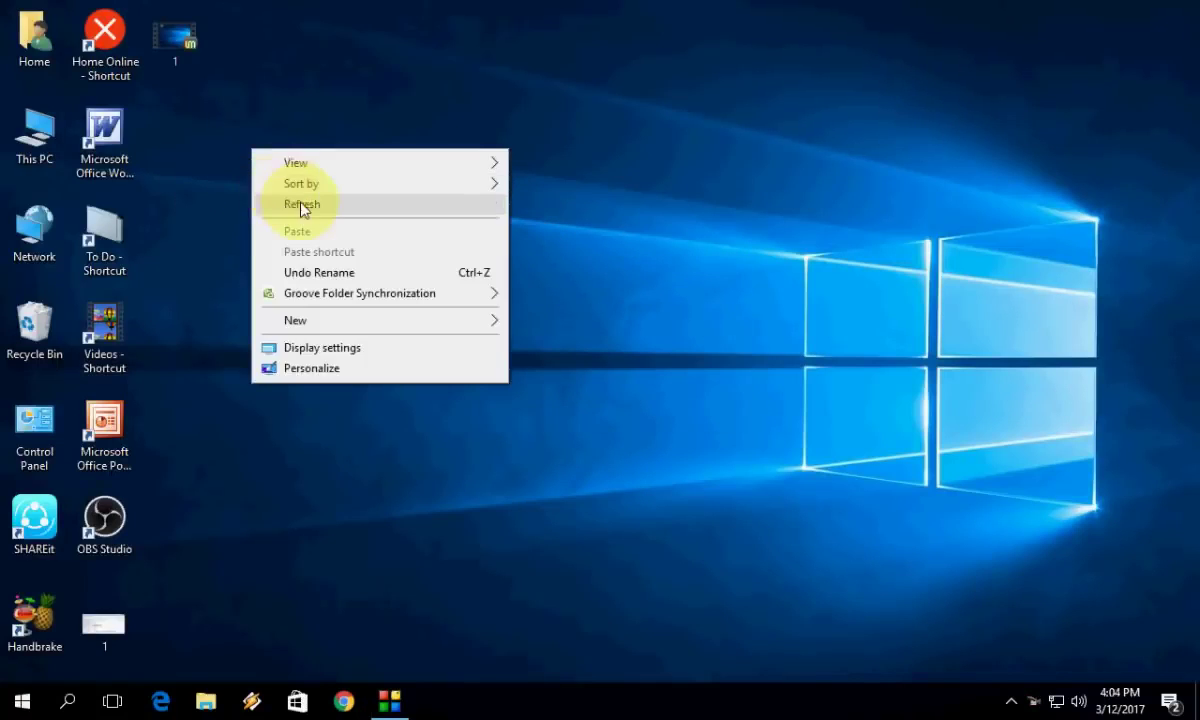
click(296, 202)
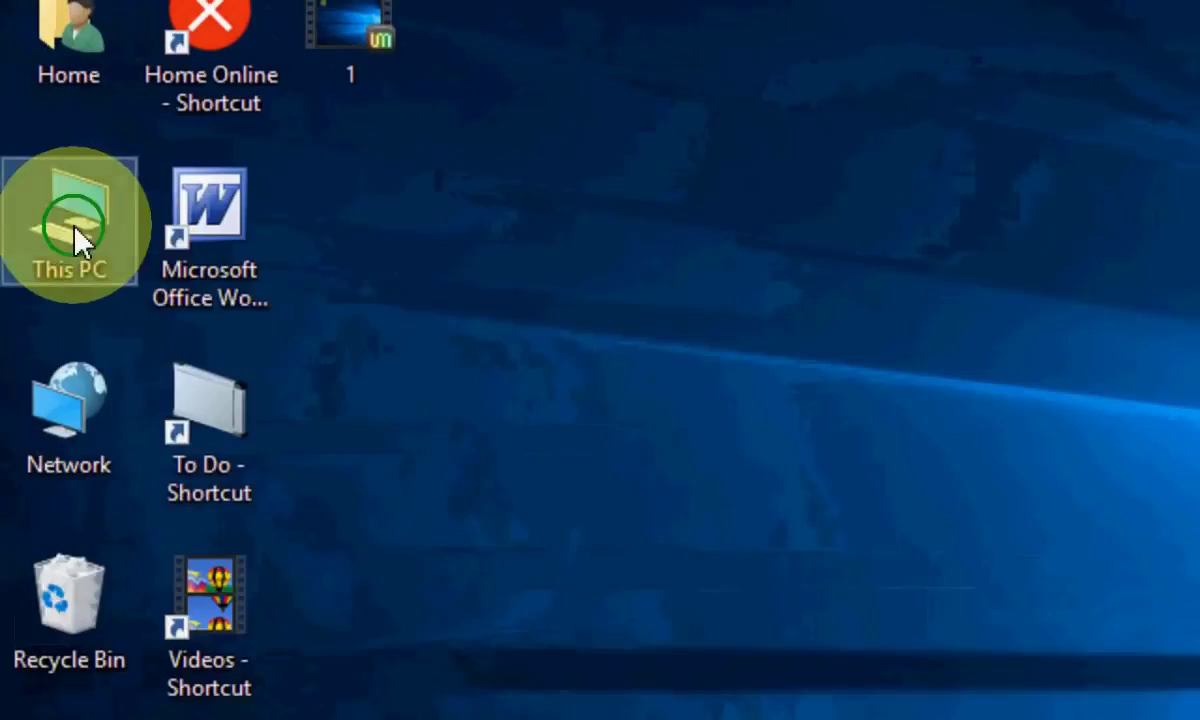
Open Computer Management from This PC and expand Print queues in Device Manager.
right_click(47, 163)
click(262, 238)
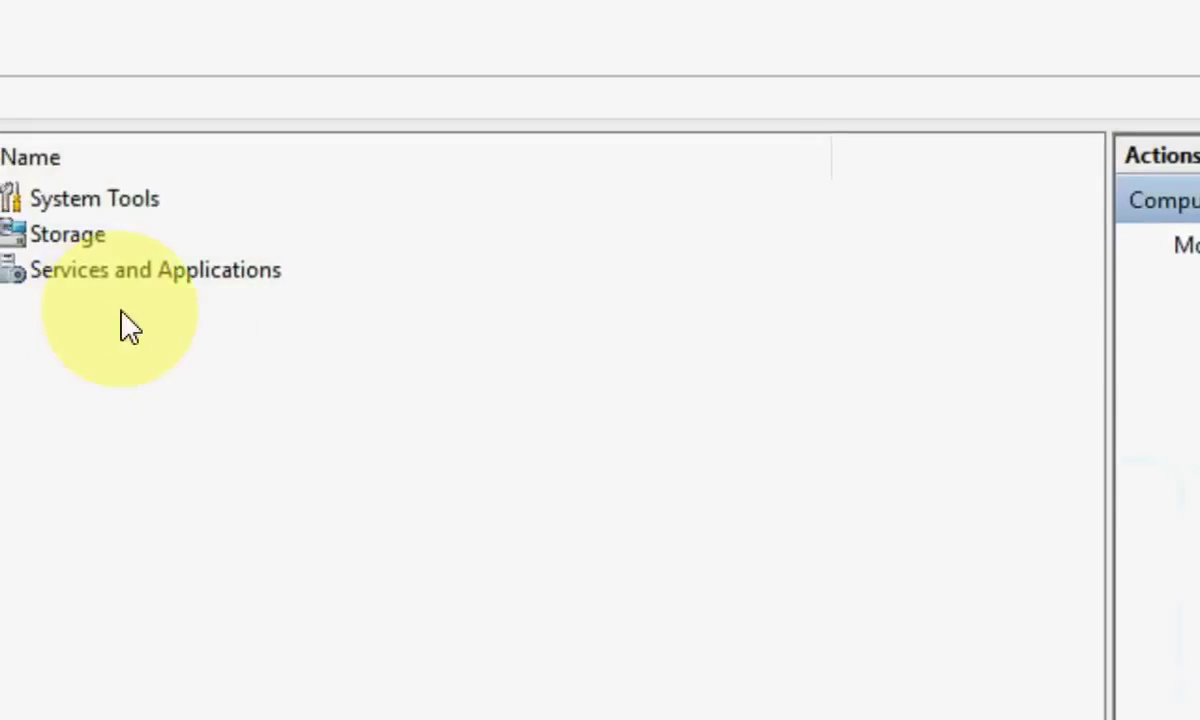
click(216, 389)
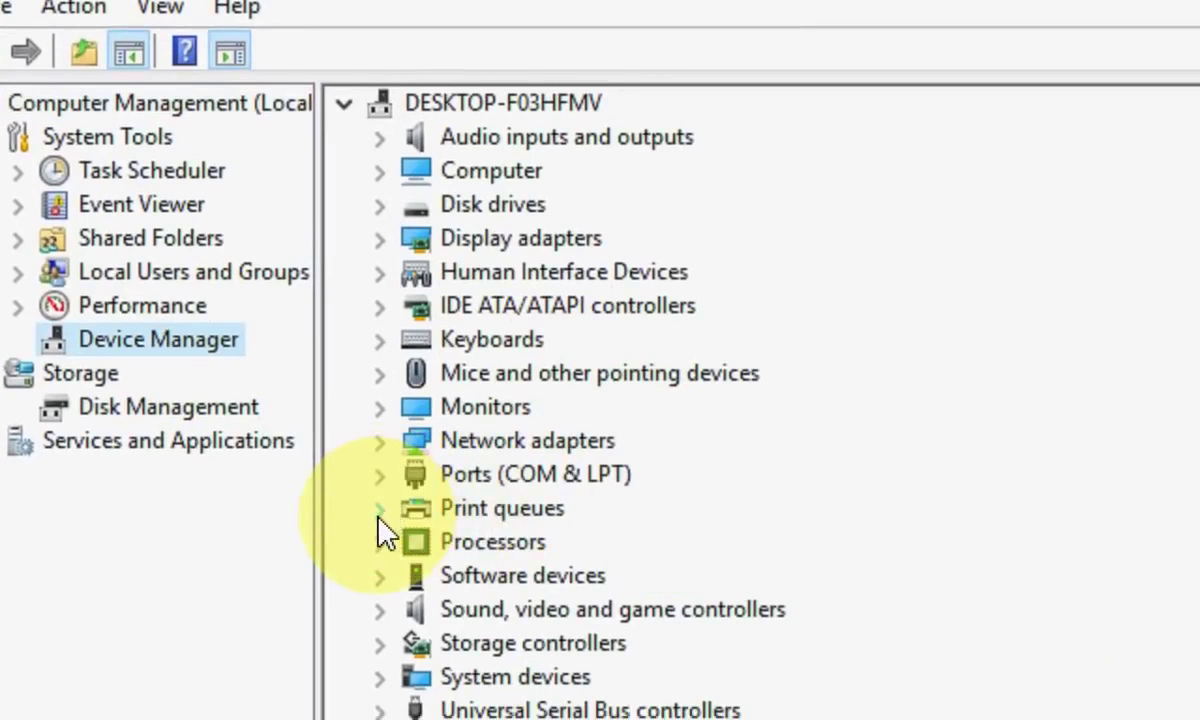
click(381, 510)
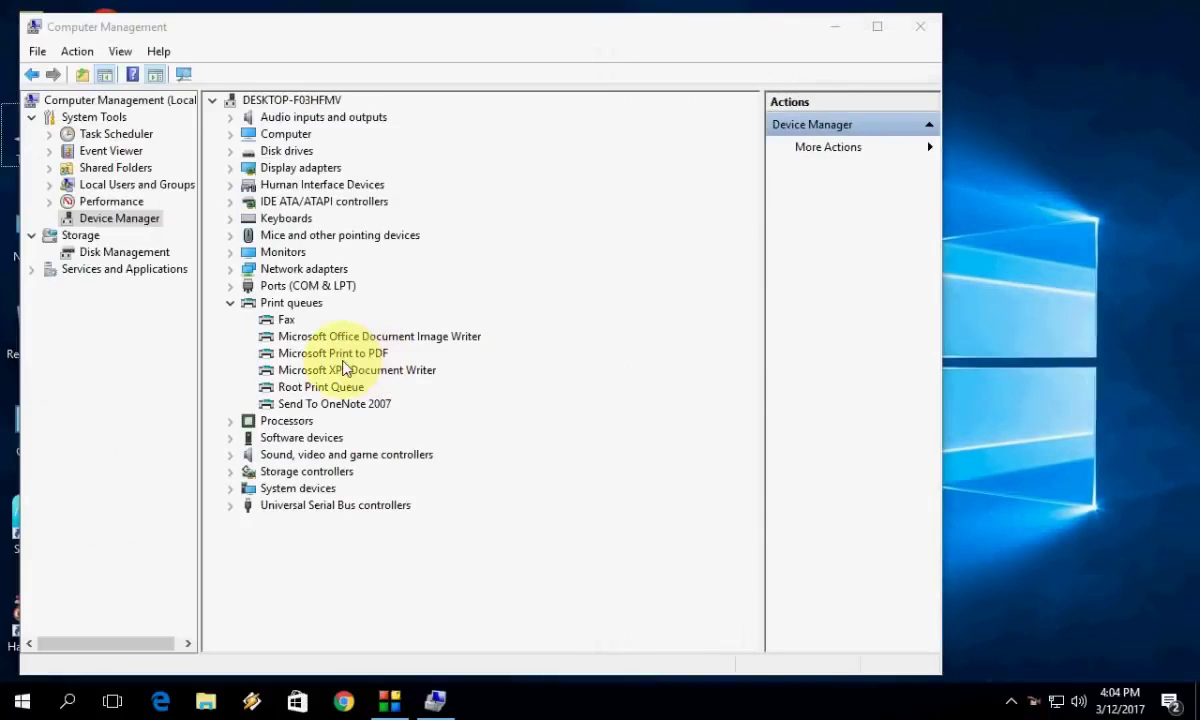
Show driver options for Microsoft Print to PDF, close Computer Management, and refresh the desktop.
right_click(343, 362)
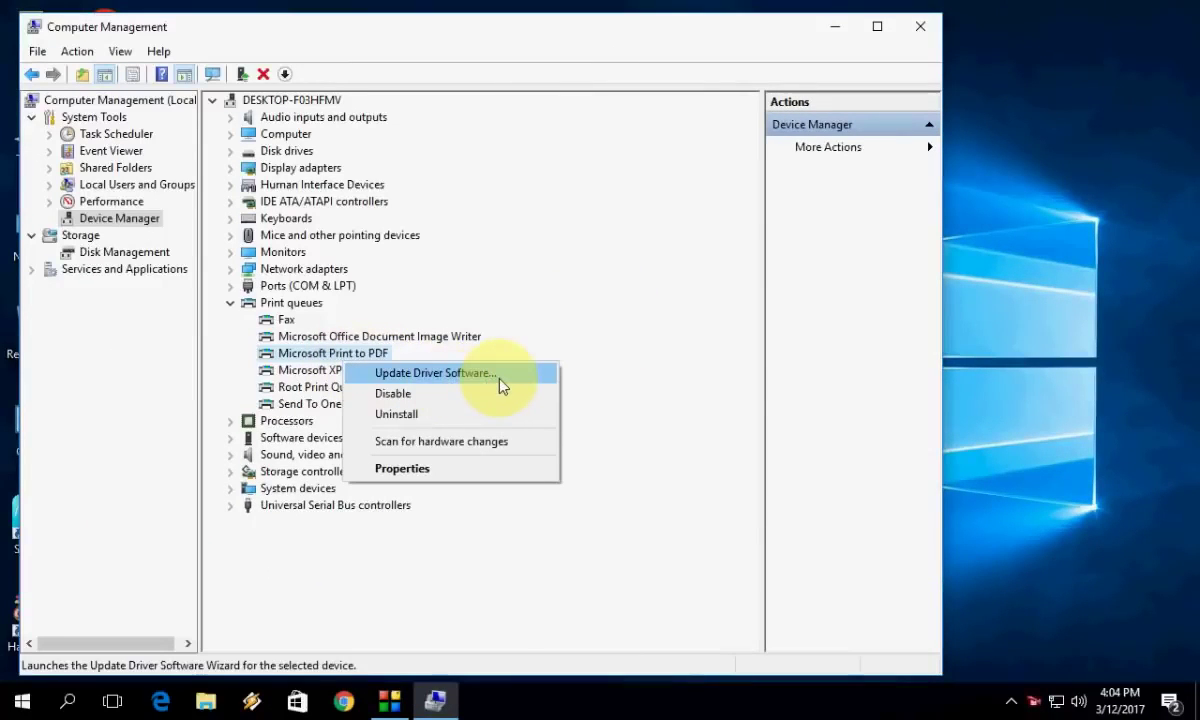
click(920, 26)
right_click(610, 74)
click(657, 128)
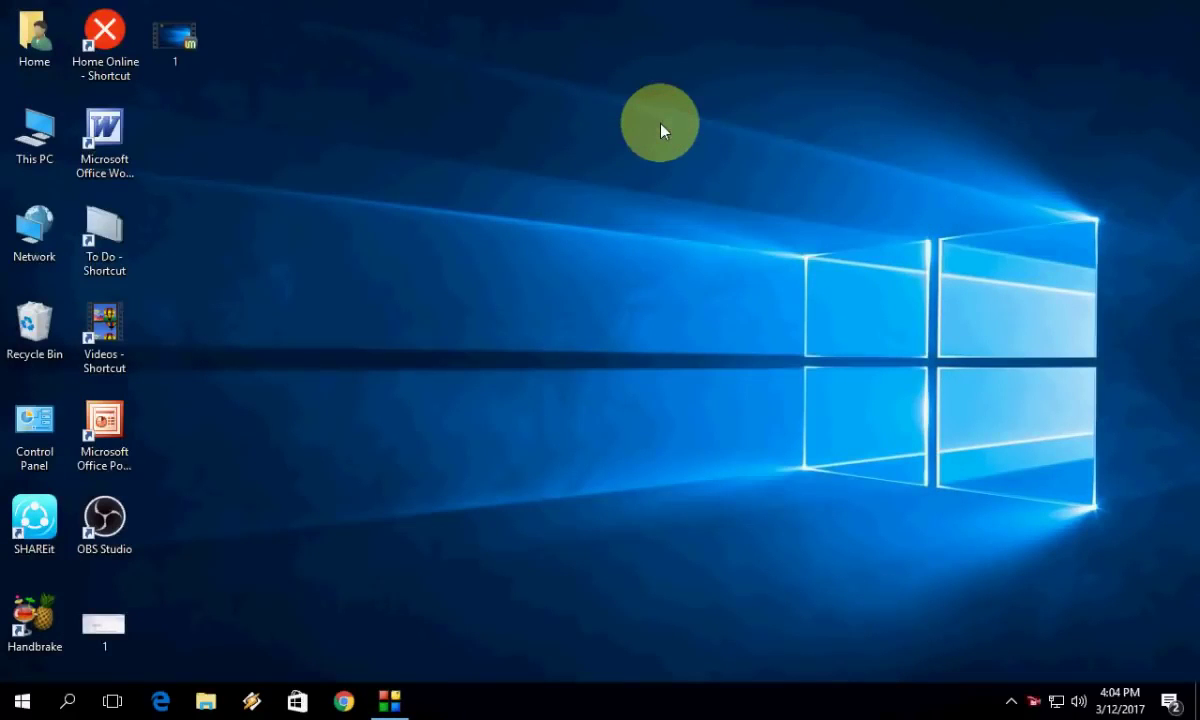